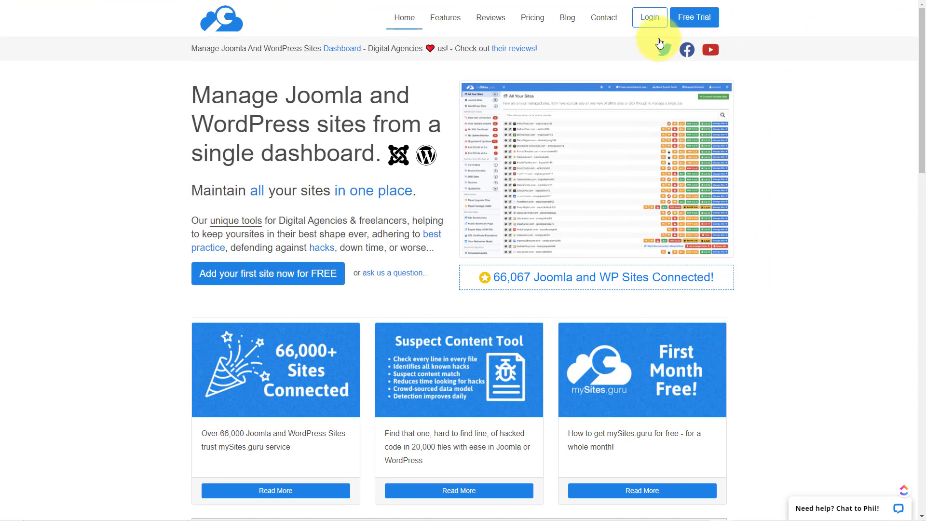
Sign in to mySites.guru and view the Basic Joomla site's audit and backup pages
click(650, 19)
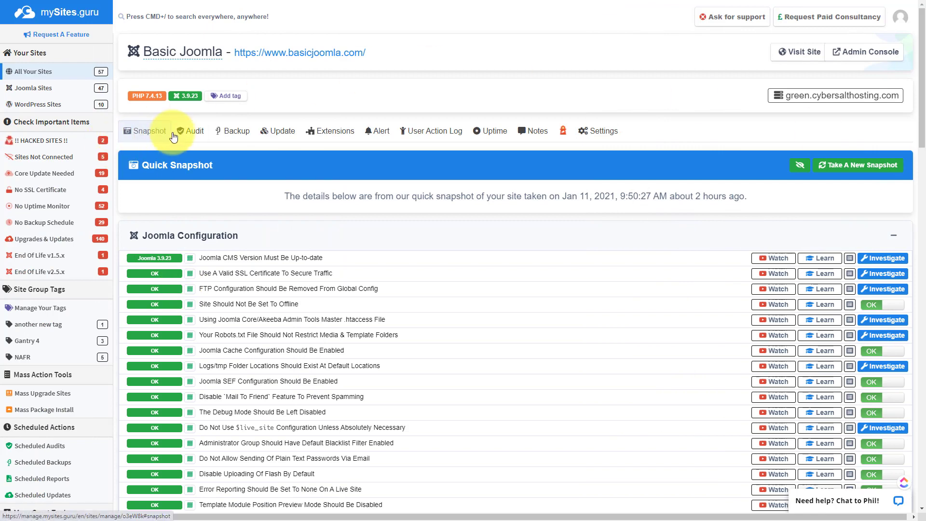
click(179, 135)
click(227, 134)
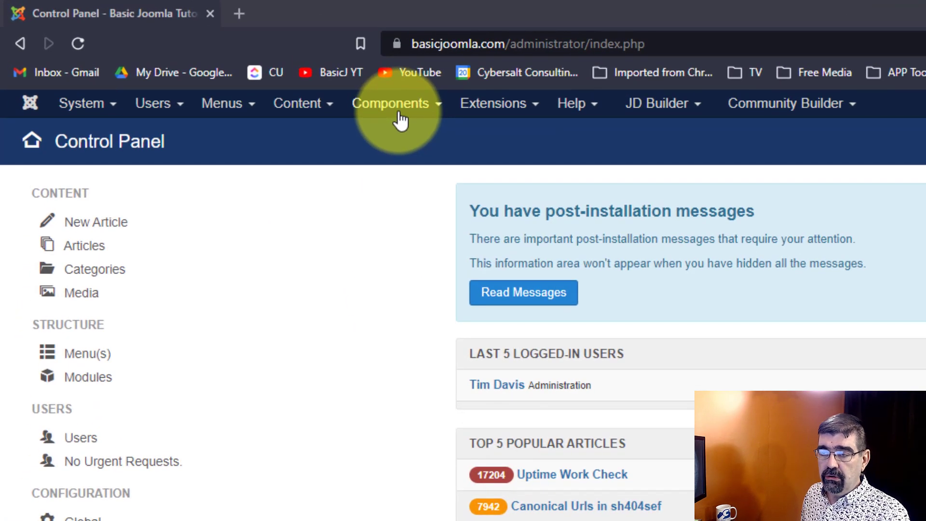
Go to Components > Joomla! Update to show the Joomla 3.10.0 pre-update check
click(400, 116)
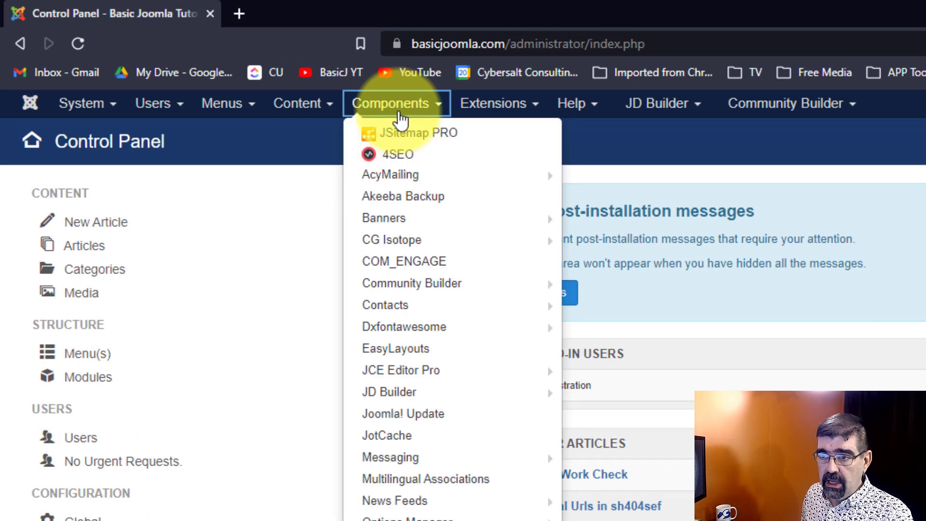
click(440, 415)
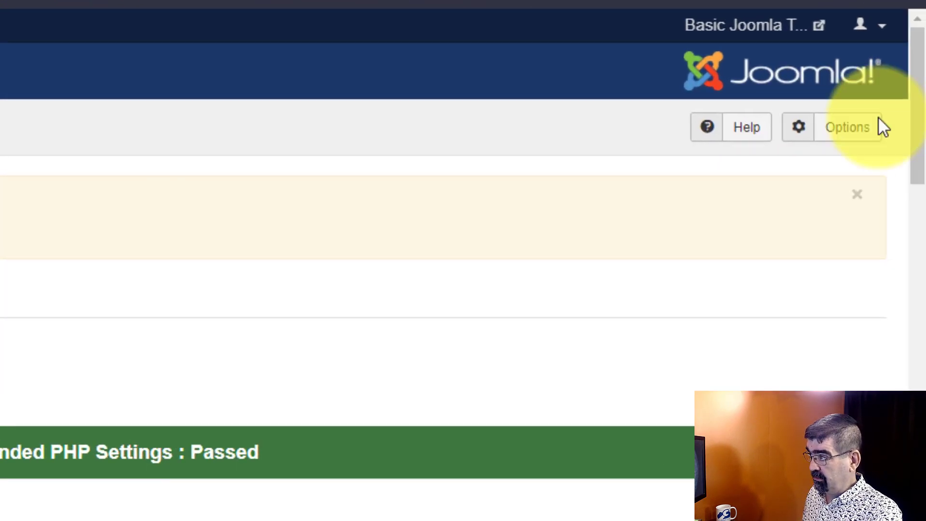
Change the Joomla Update channel option to Joomla Next and save the settings
click(852, 126)
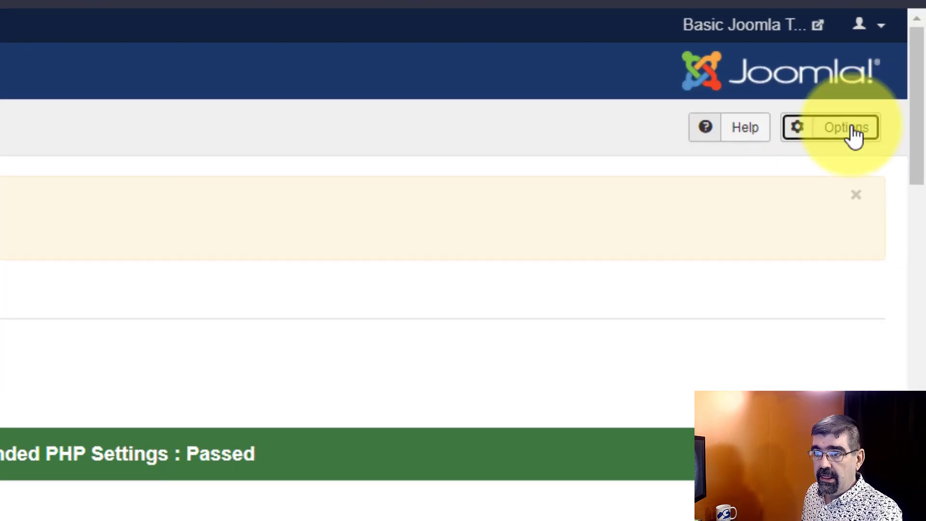
mouse_move(213, 308)
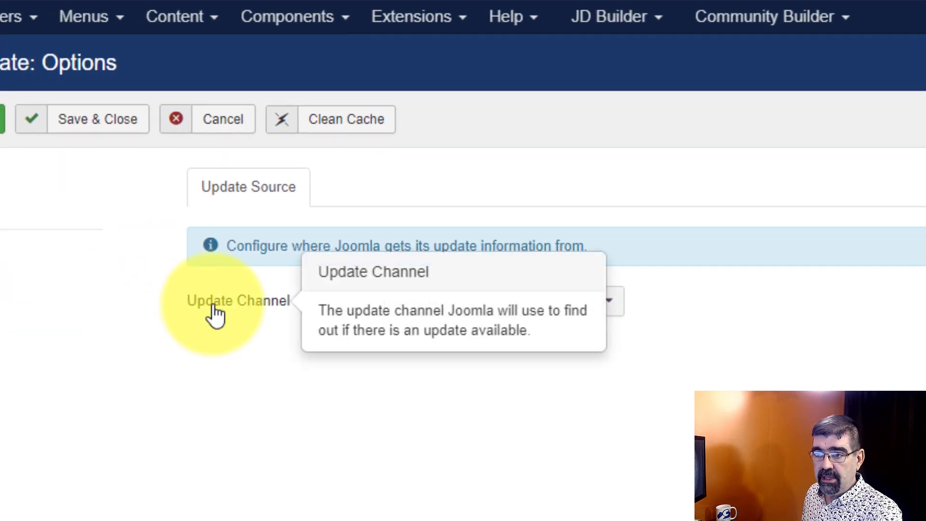
click(611, 303)
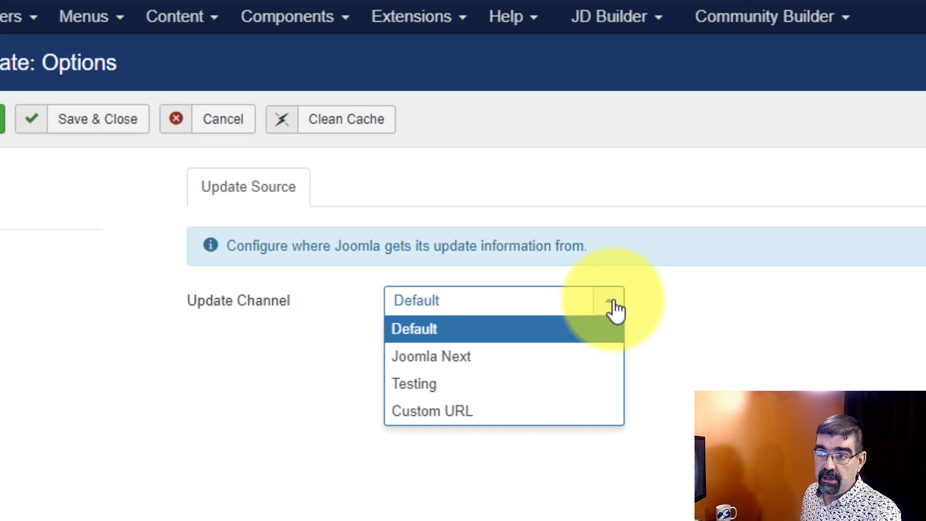
click(475, 356)
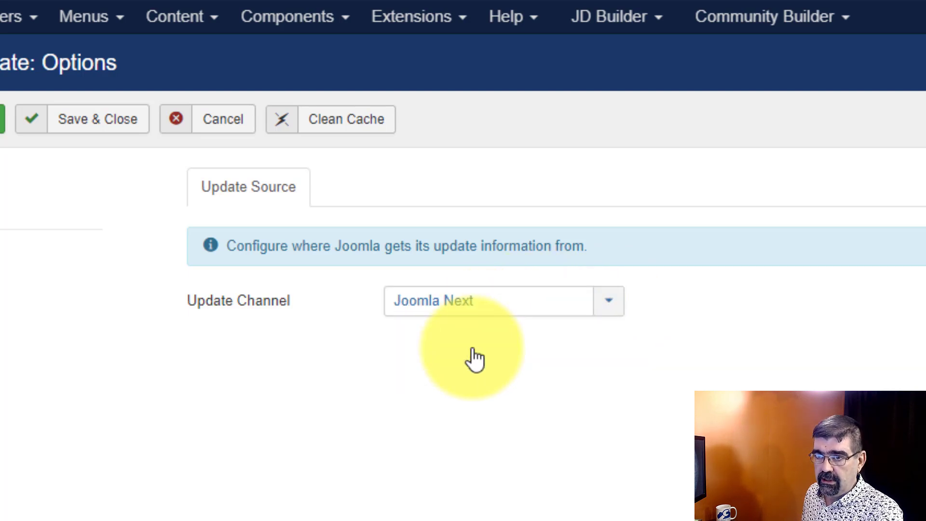
click(69, 120)
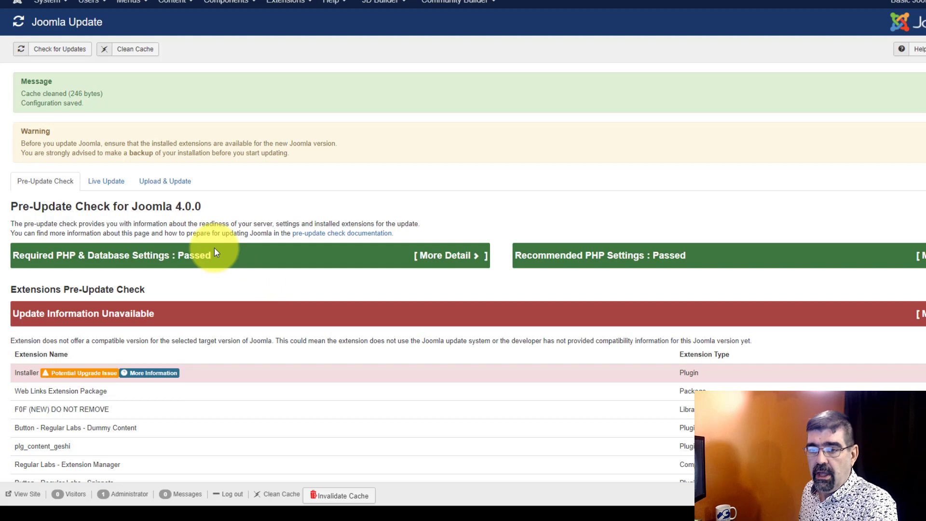
Scroll through the Joomla 4.0.0 Extensions Pre-Update Check lists to spot flagged extensions like CG Isotope
scroll(214, 209, down, 1)
scroll(214, 206, down, 1)
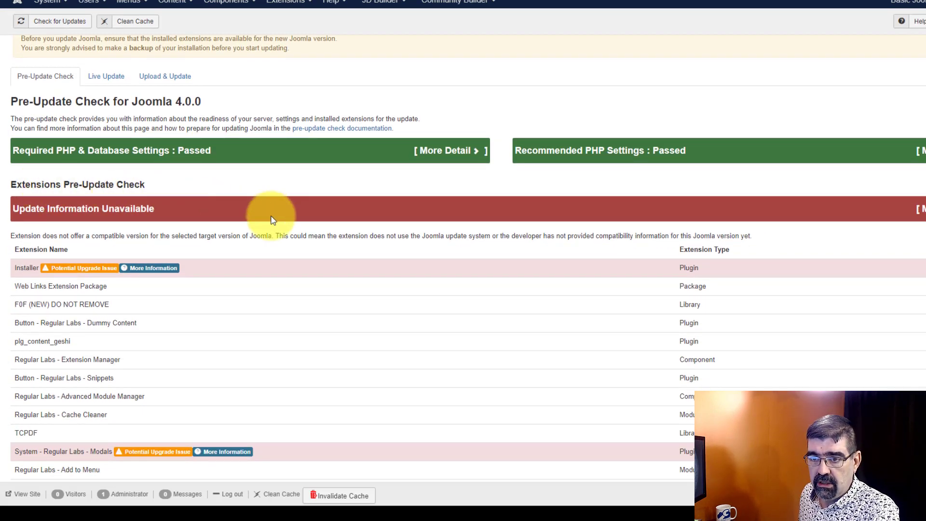
scroll(271, 220, down, 1)
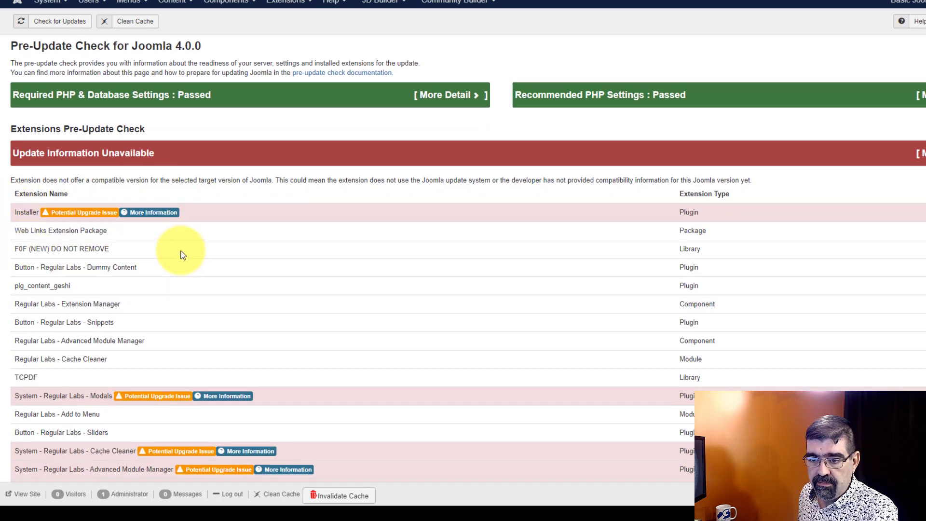
scroll(53, 186, down, 4)
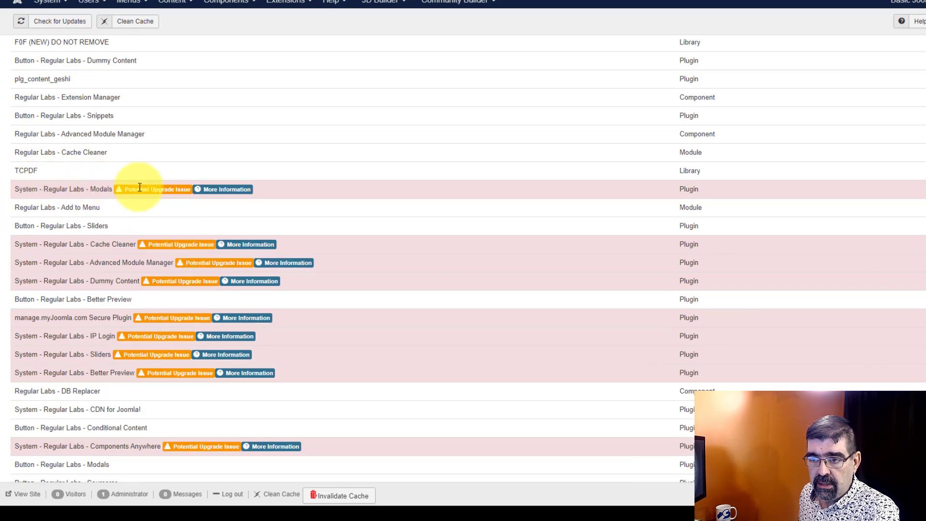
scroll(227, 222, down, 9)
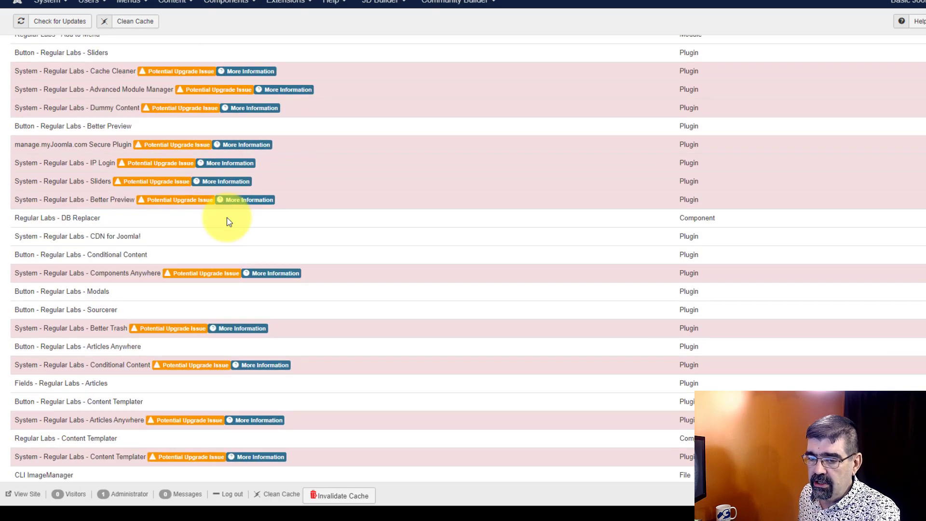
scroll(229, 221, down, 20)
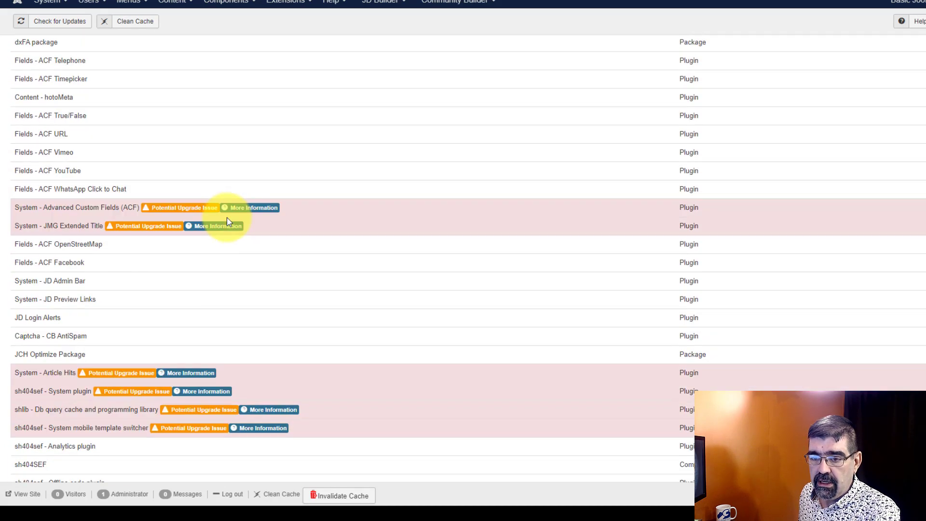
scroll(229, 221, down, 8)
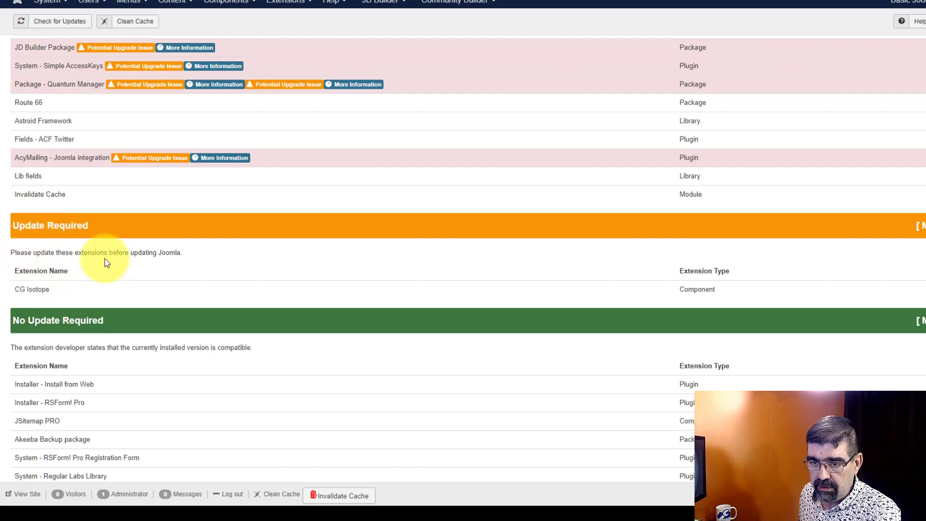
scroll(105, 259, down, 8)
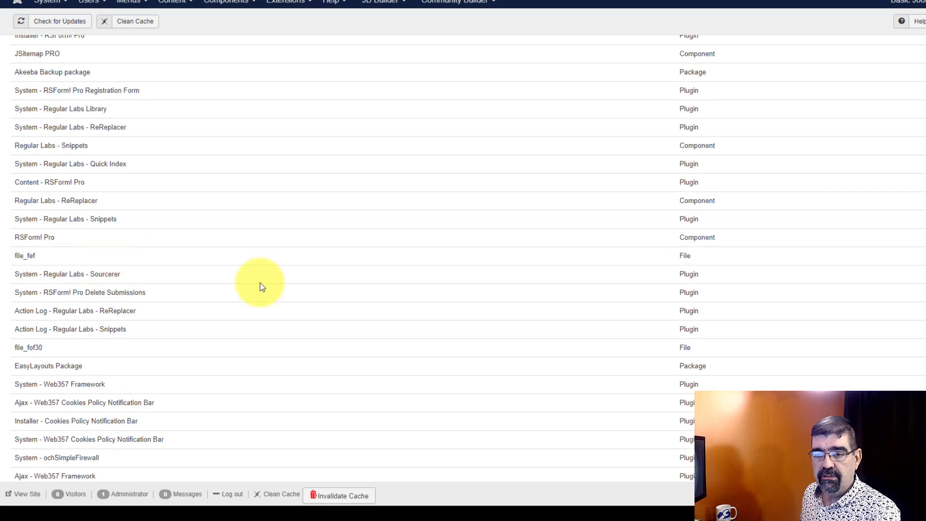
scroll(263, 277, down, 3)
scroll(267, 278, up, 15)
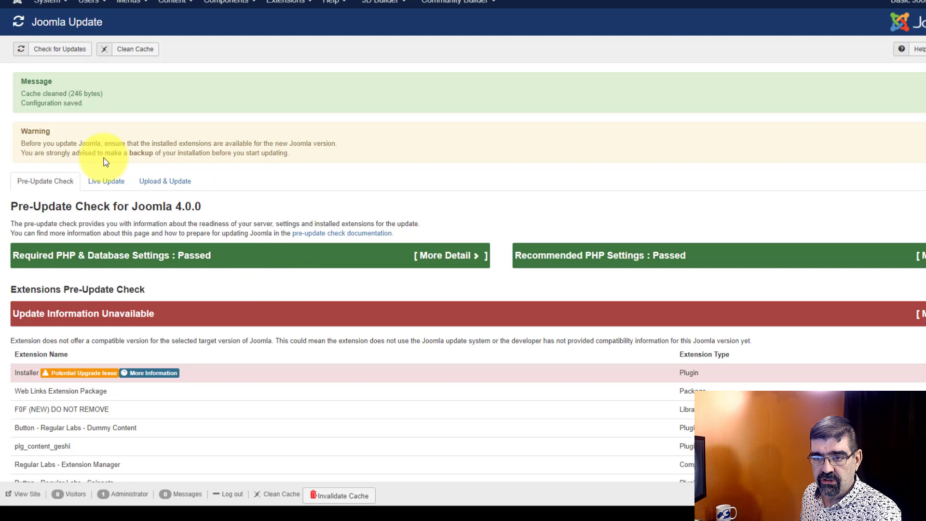
Review the Joomla 4.0.0 live update details, then open the tassos.gr author link
click(105, 185)
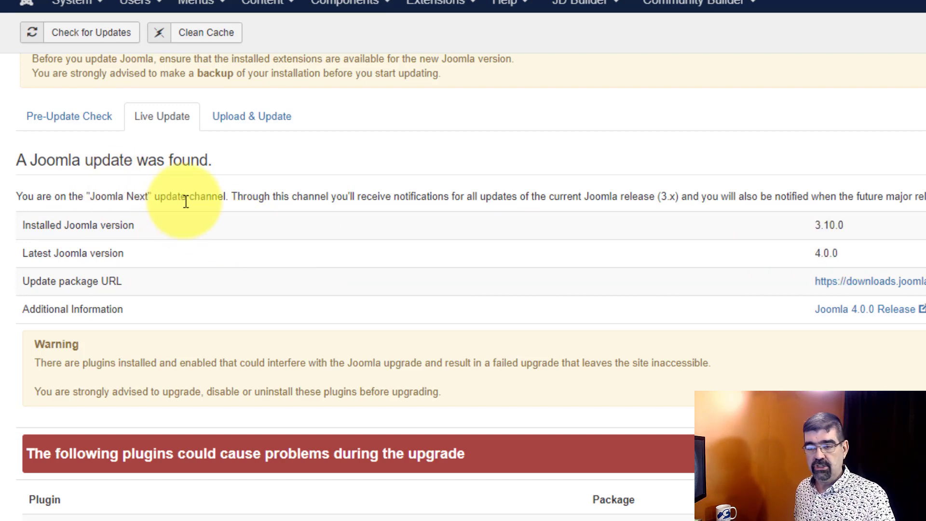
scroll(283, 269, down, 3)
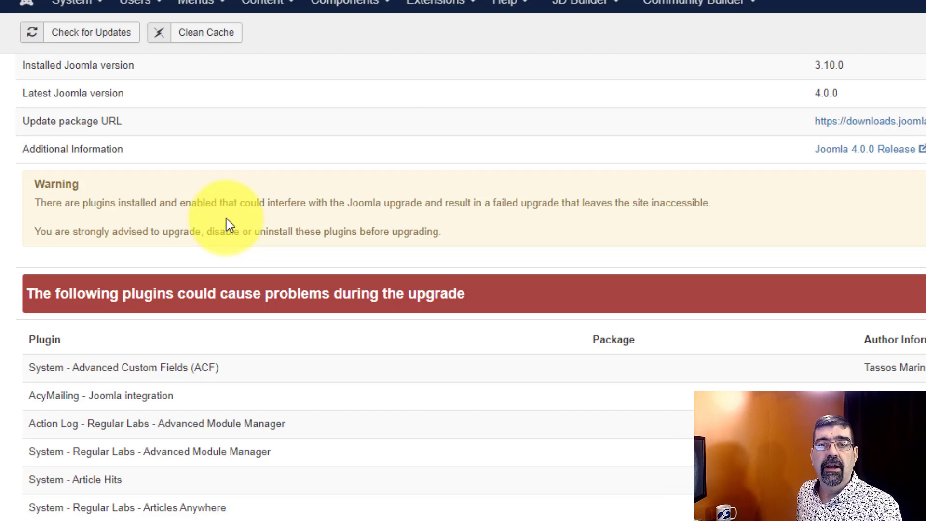
scroll(227, 218, down, 3)
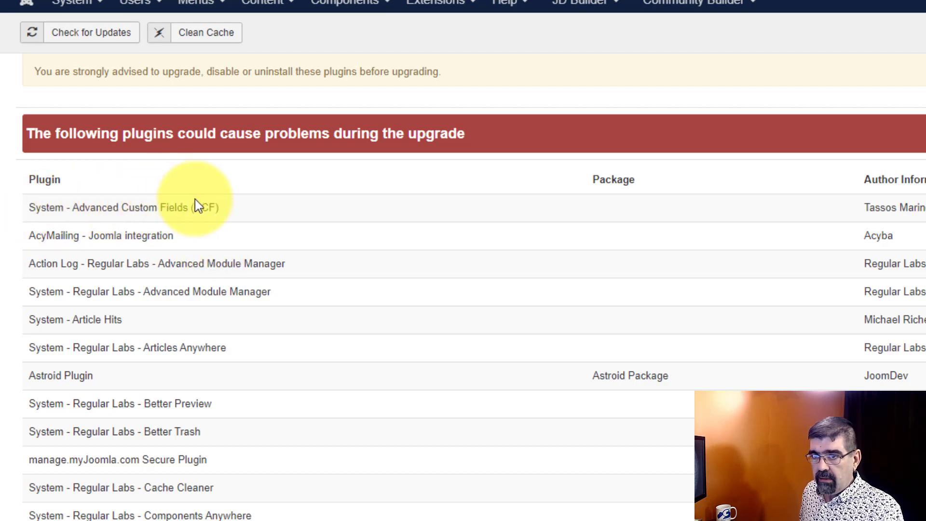
scroll(197, 196, up, 2)
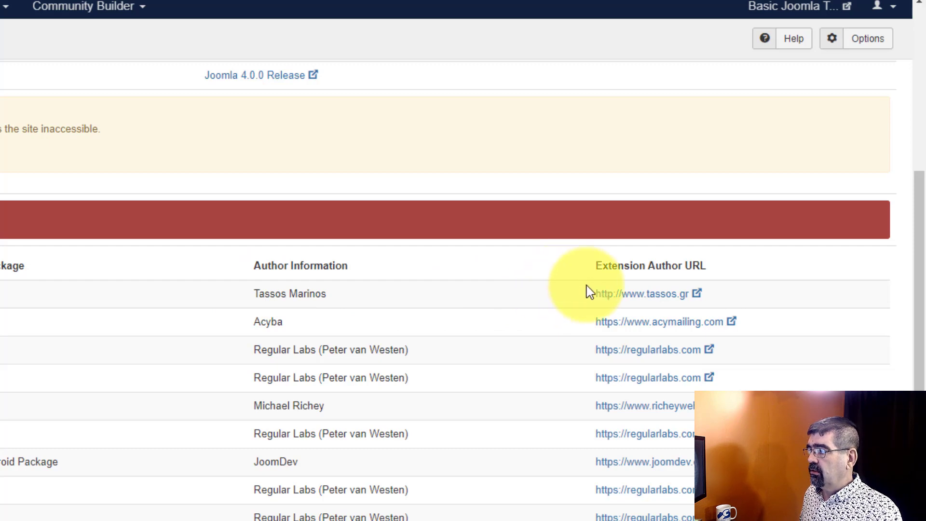
click(645, 295)
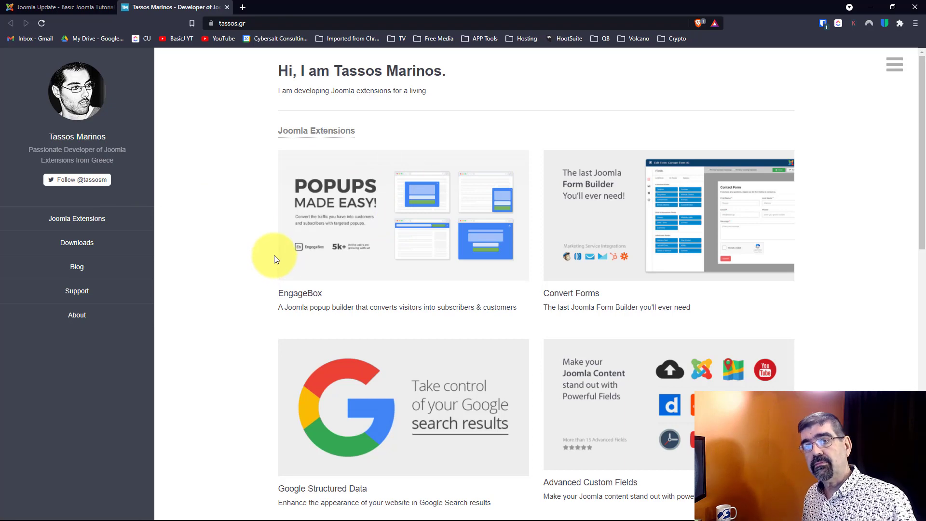
Return to the 'Joomla Update - Basic Joomla Tutorial' tab after reviewing tassos.gr
click(56, 6)
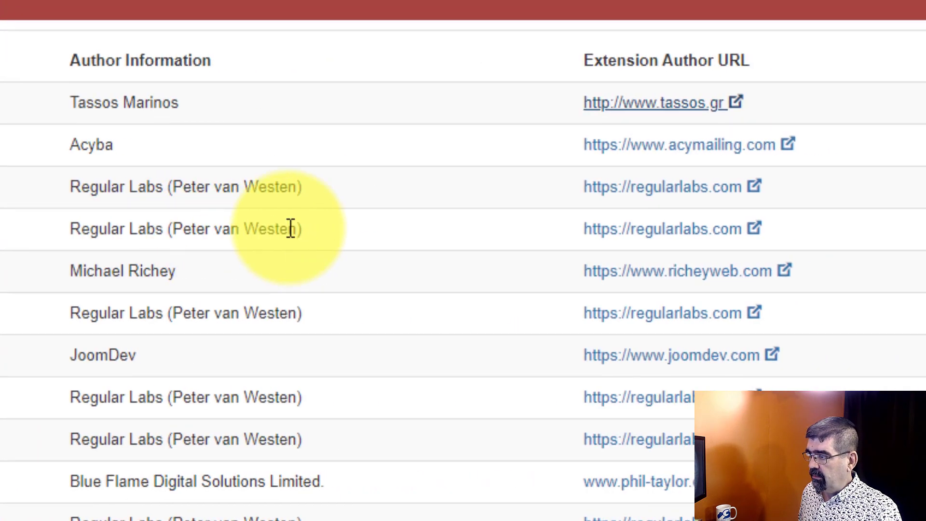
On regularlabs.com's Joomla 4 Plans & Roadmap, highlight Advanced Module Manager under 'Released by early 2022'
click(695, 229)
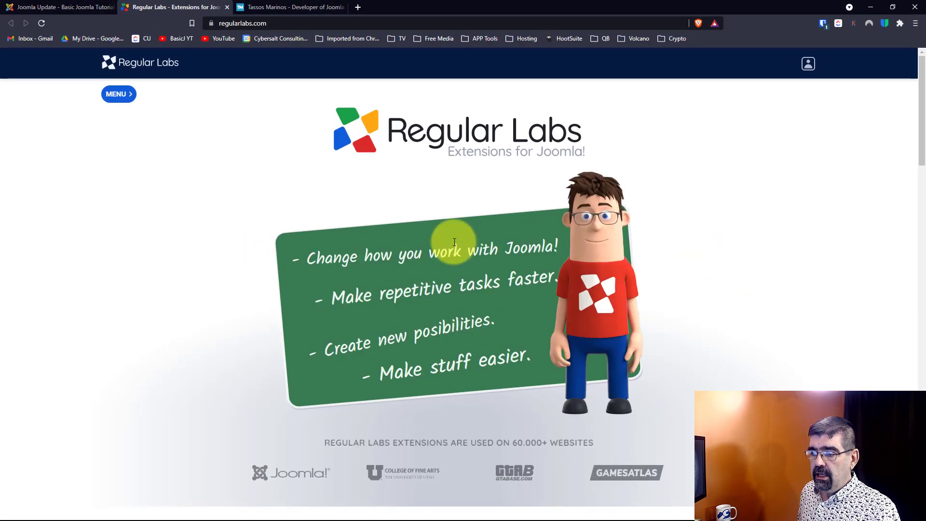
scroll(483, 195, down, 4)
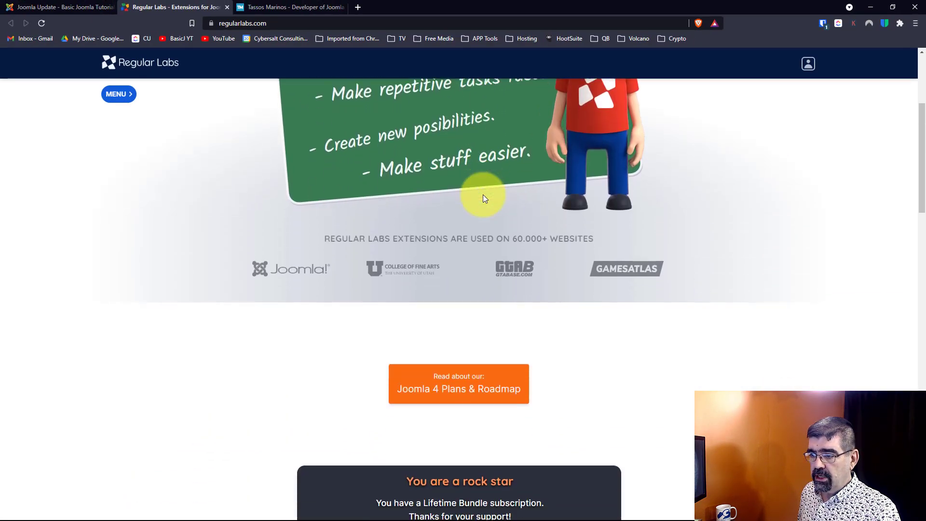
scroll(484, 196, down, 2)
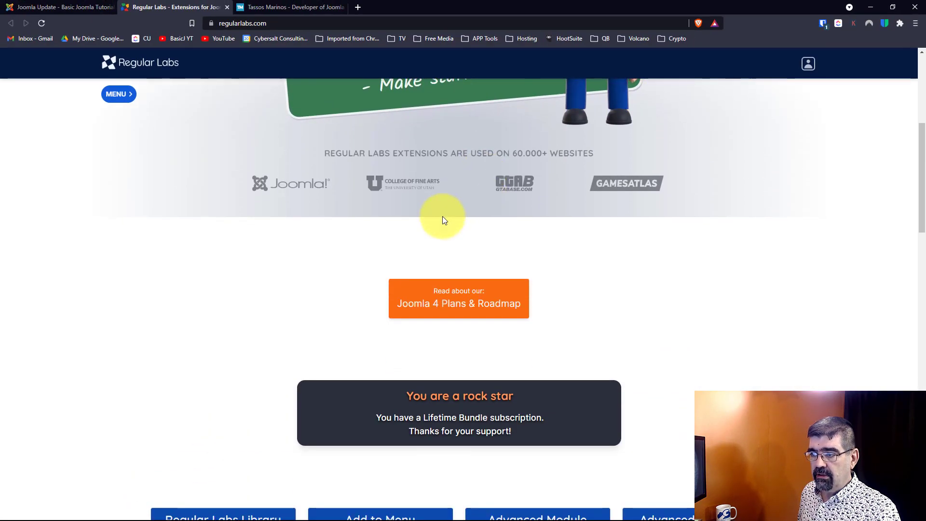
click(457, 305)
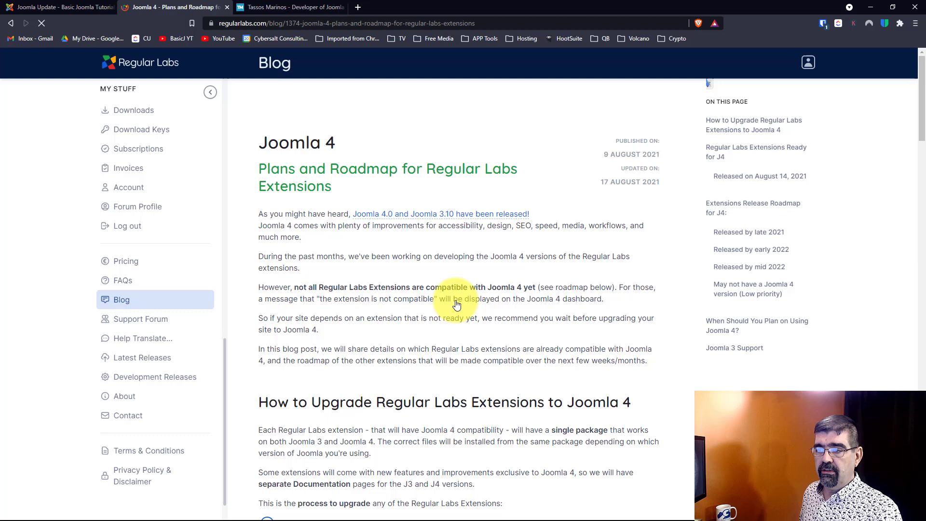
scroll(379, 218, down, 4)
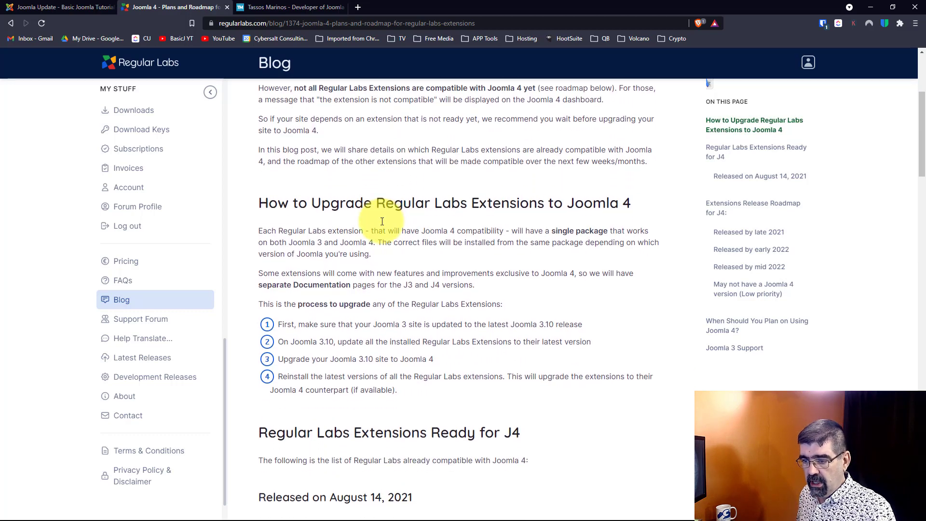
scroll(381, 222, down, 11)
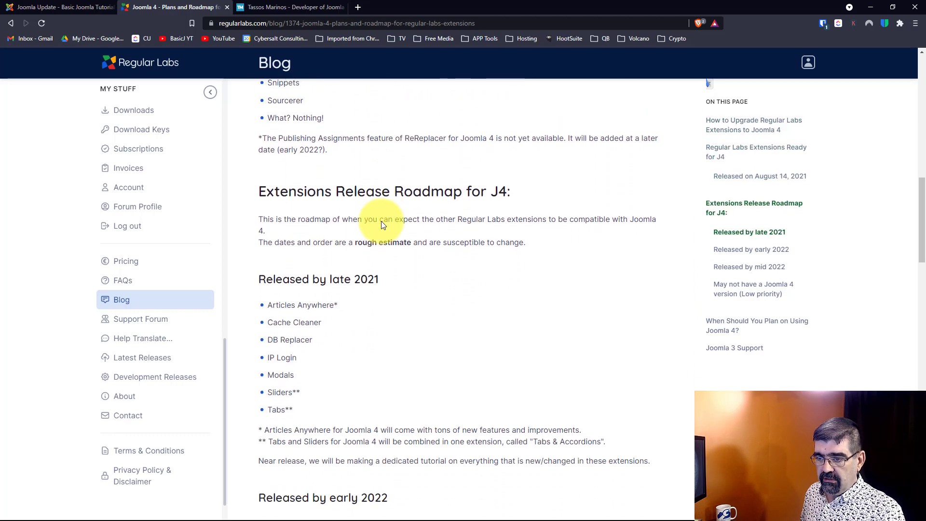
scroll(381, 224, down, 5)
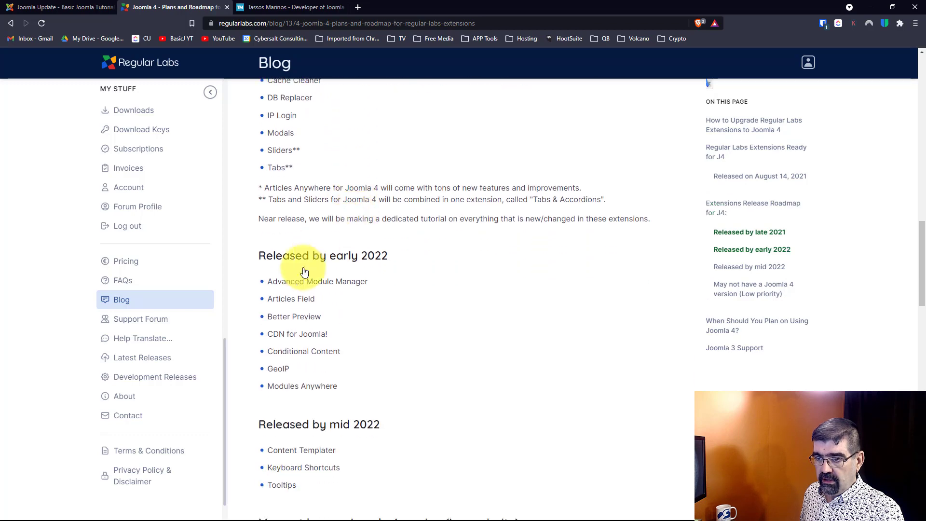
drag(268, 281, 374, 283)
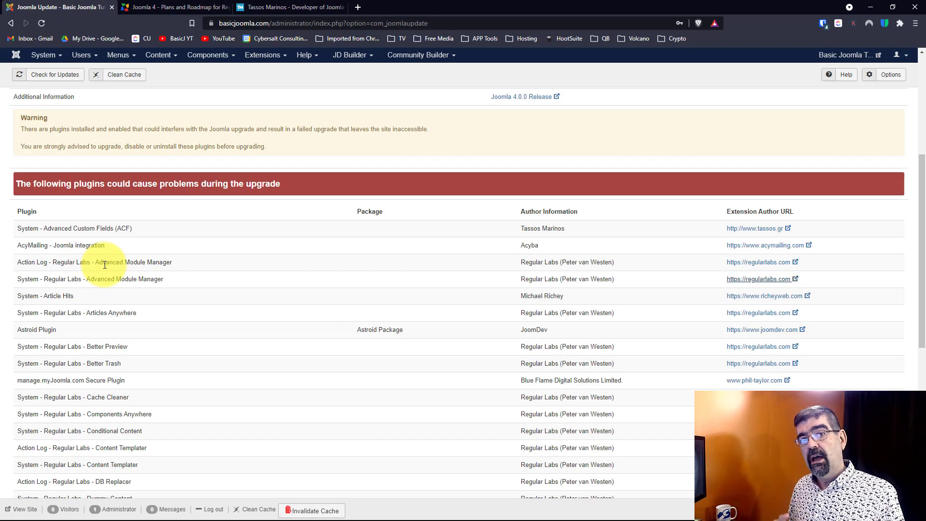
click(208, 8)
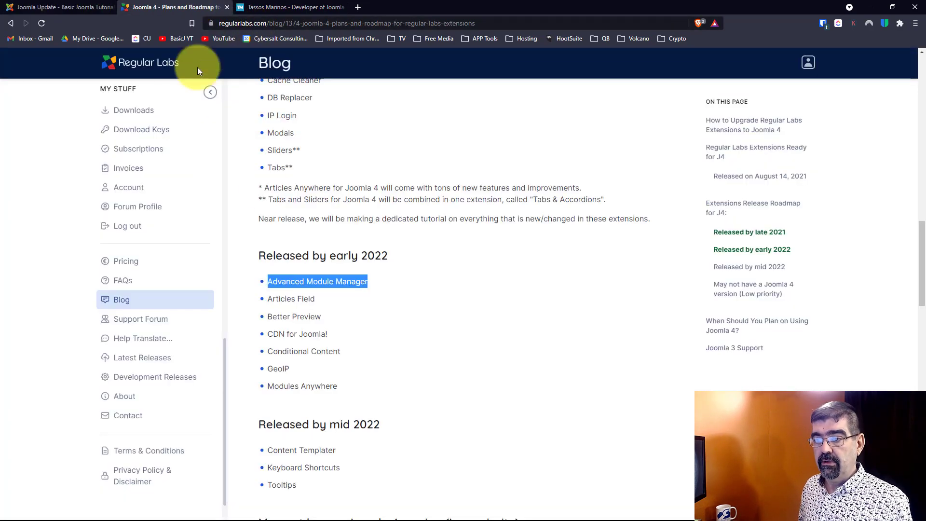
click(49, 9)
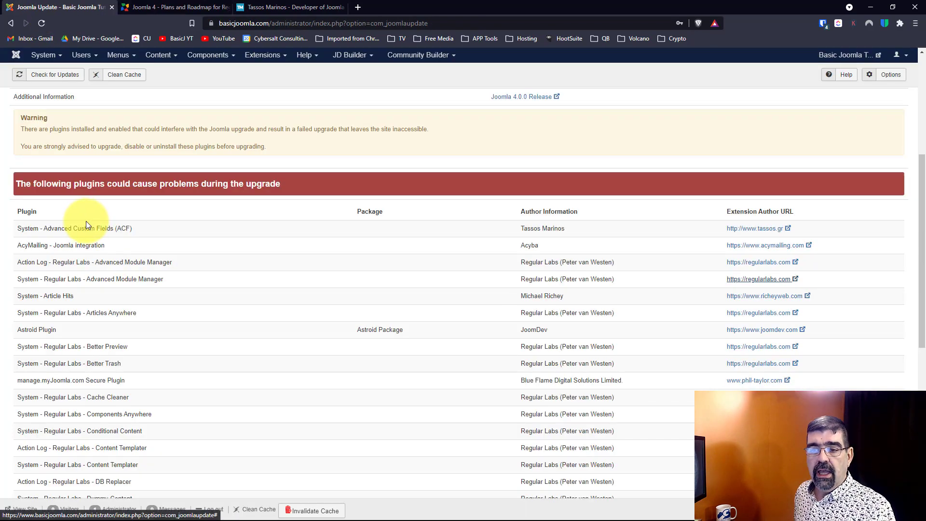
scroll(86, 221, down, 7)
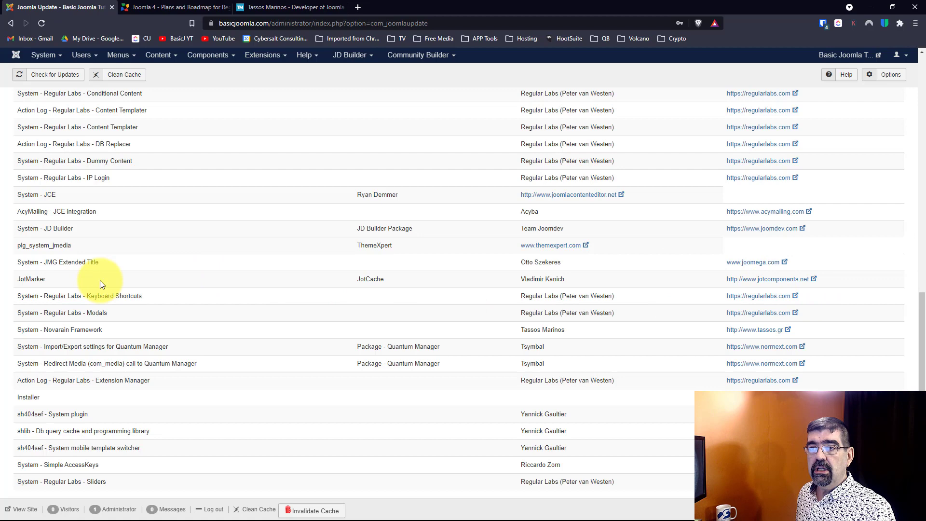
scroll(216, 264, up, 15)
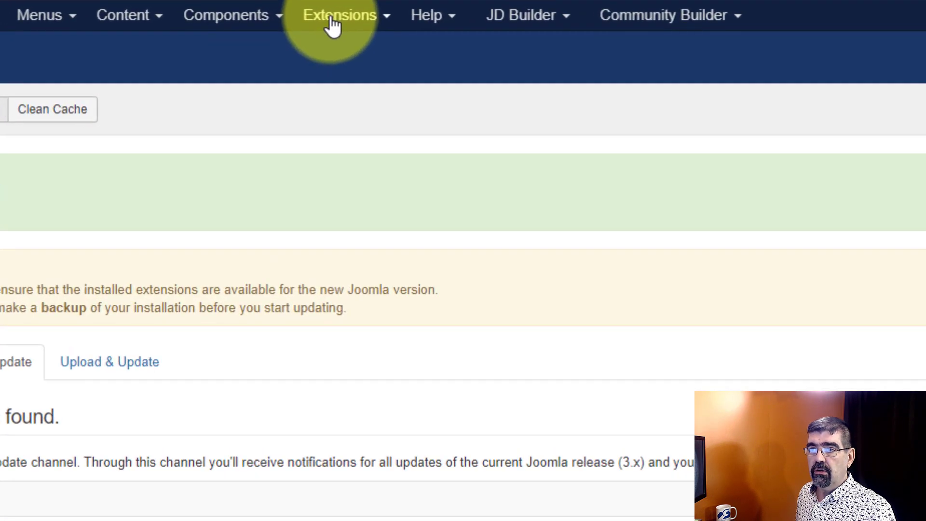
Open Extensions: Manage and search for 'jotcahce' to list the three JotCache 6.2.1 entries
click(299, 39)
mouse_move(304, 61)
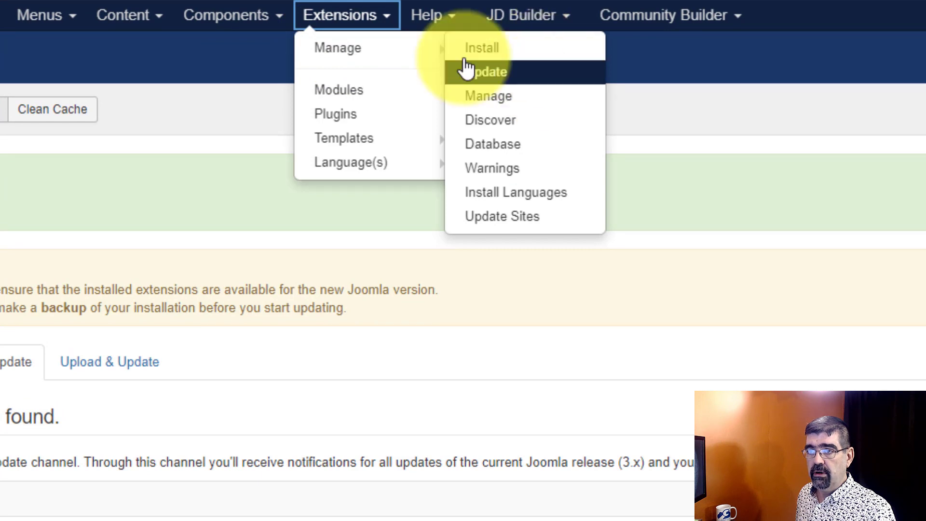
click(497, 107)
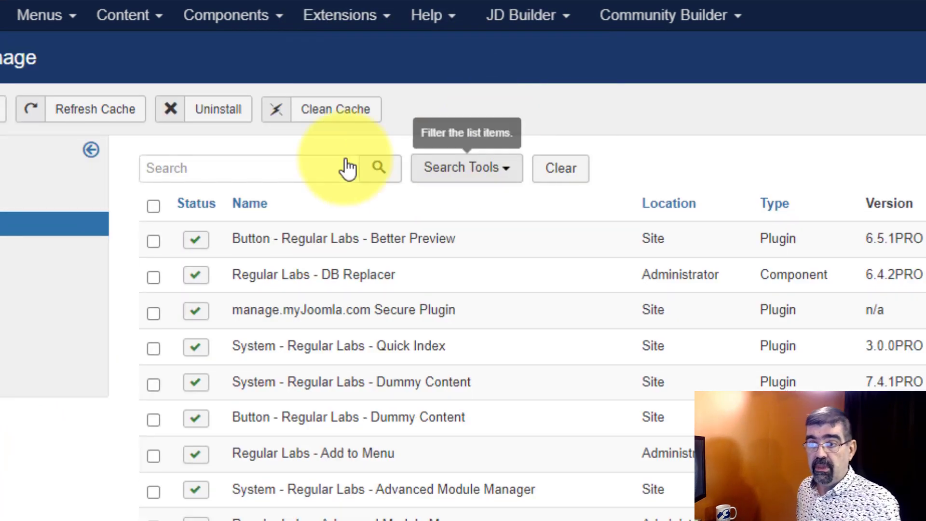
click(265, 164)
text(jotcahce)
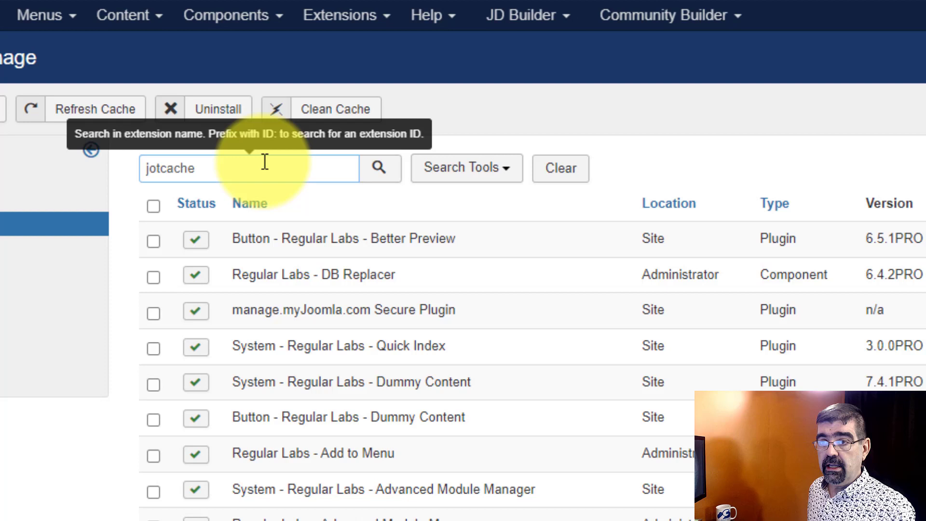
key(Return)
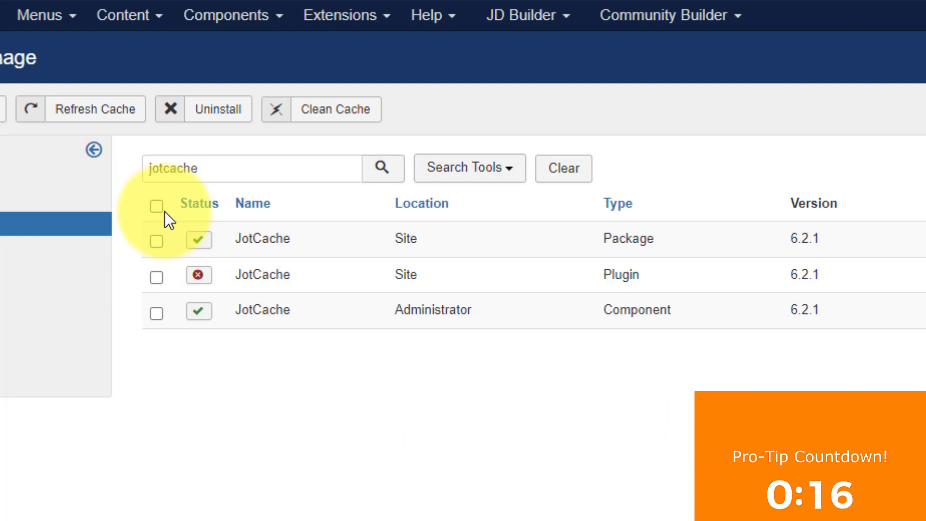
Tick Check All Items to select the JotCache package, component and plugin
click(157, 206)
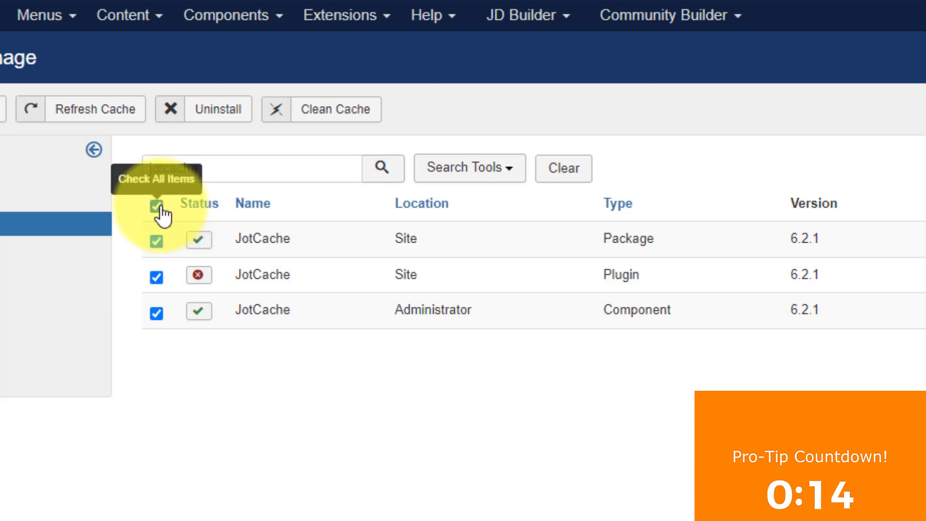